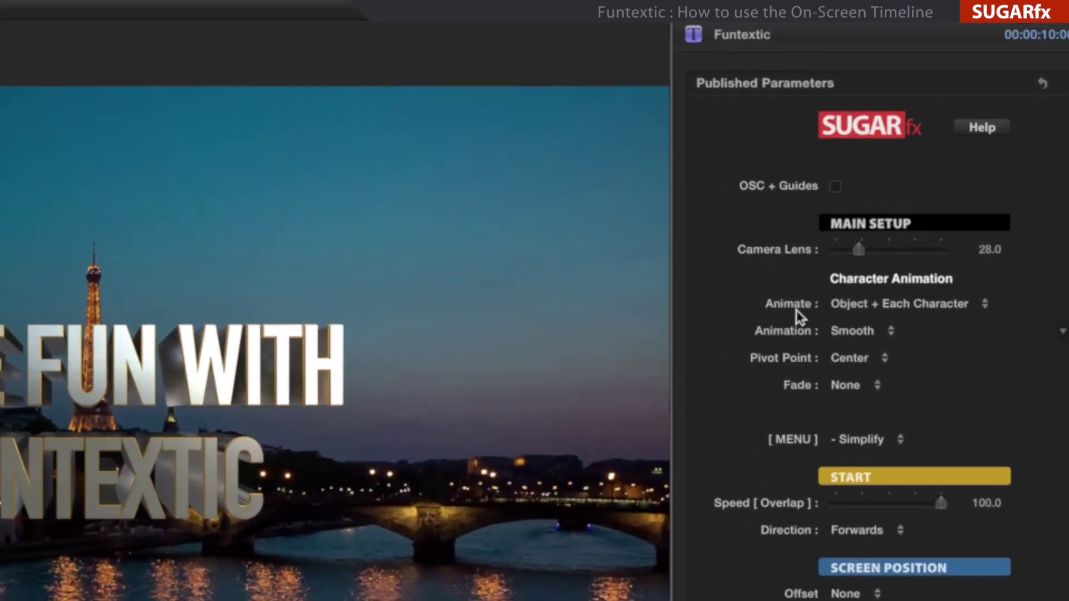
# Turn on OSC + Guides for the Funtextic title and scrub through the clip to watch its on-screen timeline
pyautogui.click(835, 186)
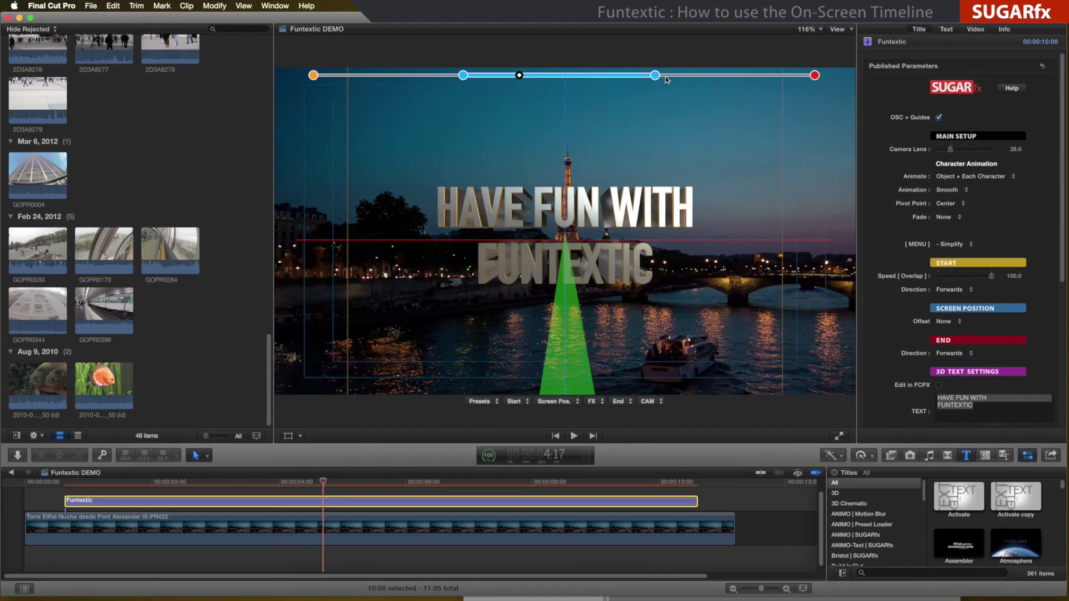
pyautogui.moveTo(324, 482)
pyautogui.mouseDown()
pyautogui.moveTo(350, 484)
pyautogui.moveTo(69, 492)
pyautogui.mouseUp()
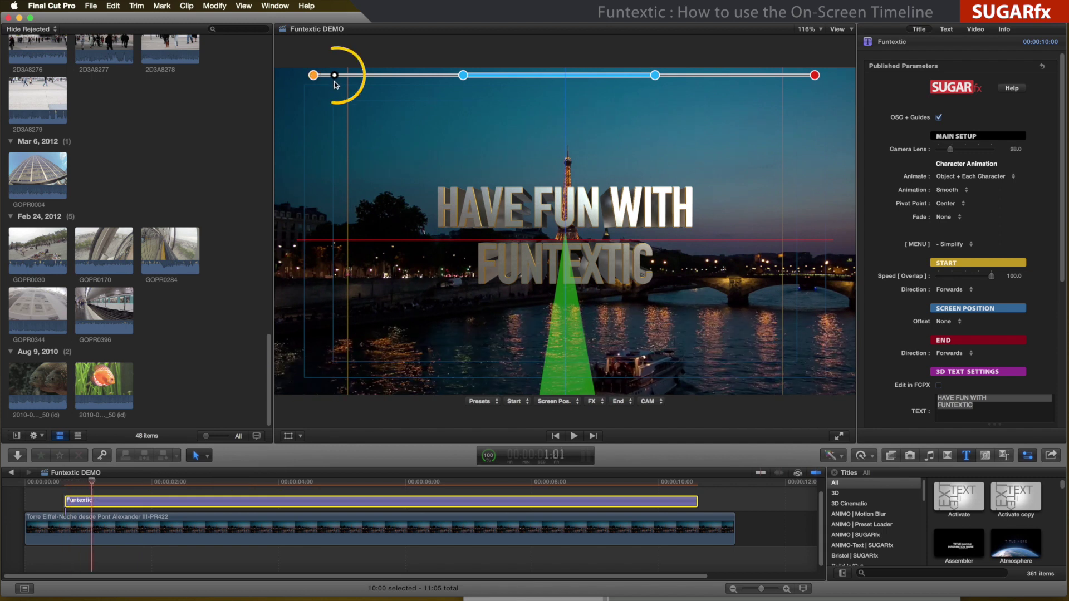
pyautogui.moveTo(91, 484)
pyautogui.mouseDown()
pyautogui.moveTo(470, 509)
pyautogui.moveTo(400, 518)
pyautogui.mouseUp()
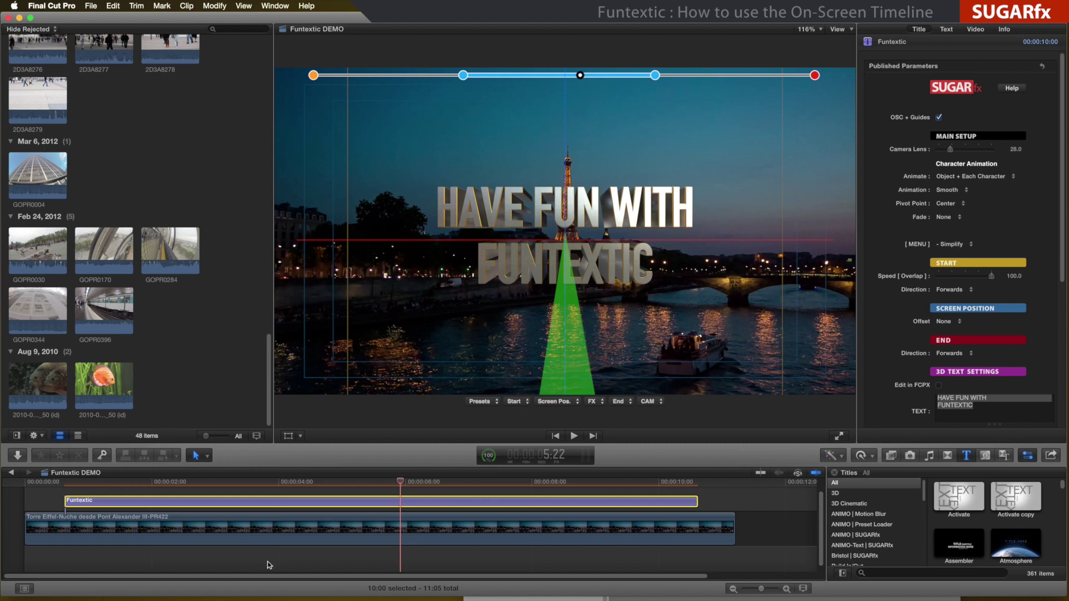
pyautogui.moveTo(77, 486); pyautogui.dragTo(332, 504)
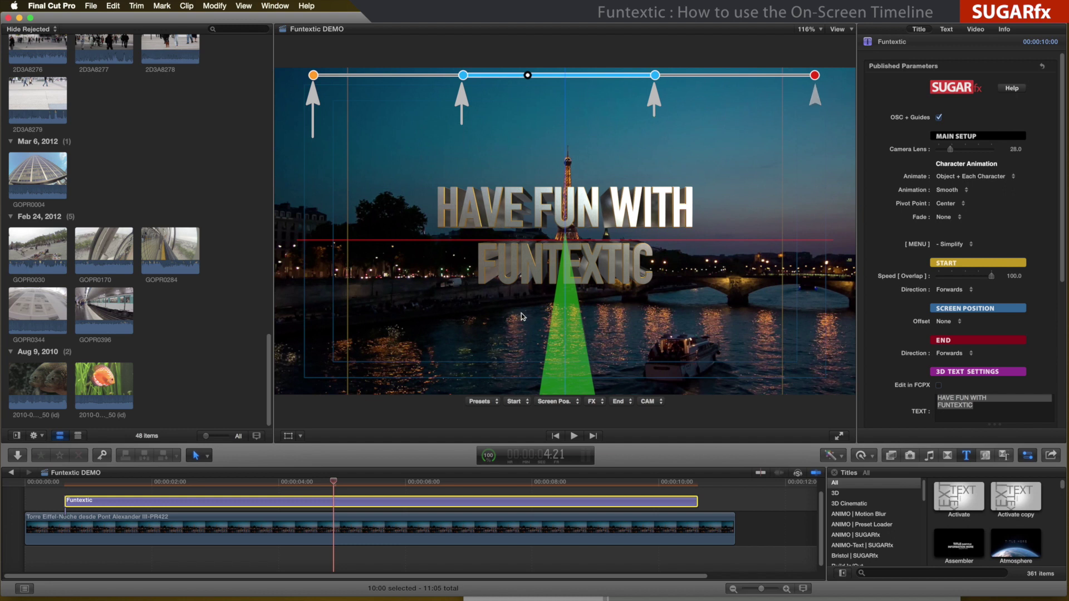
# Check the on-screen timeline at the title's start, middle and end, finishing with the playhead at 10:11
pyautogui.click(71, 483)
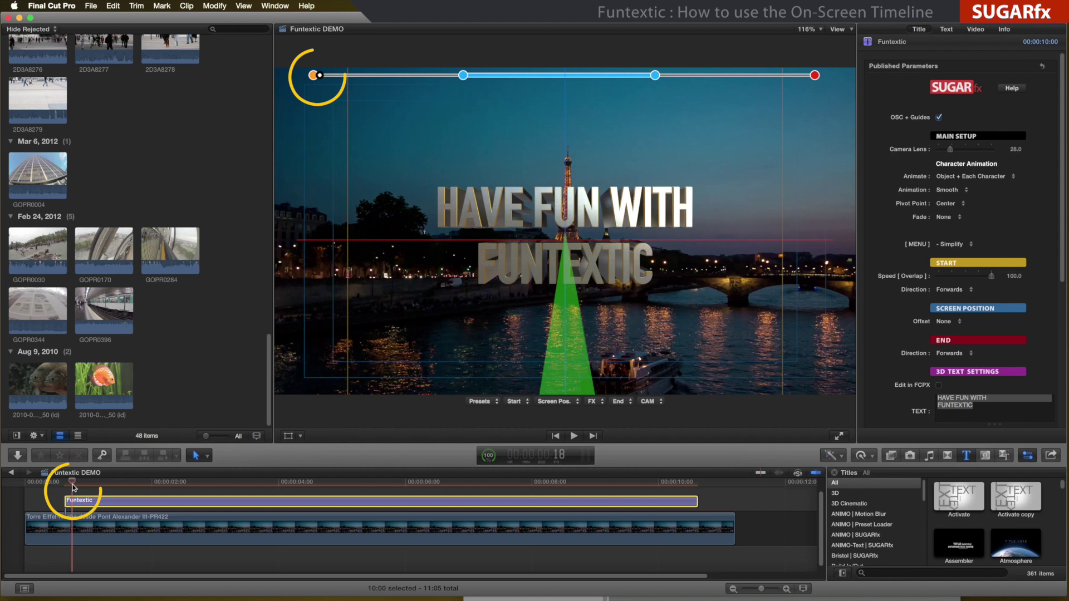
pyautogui.click(401, 500)
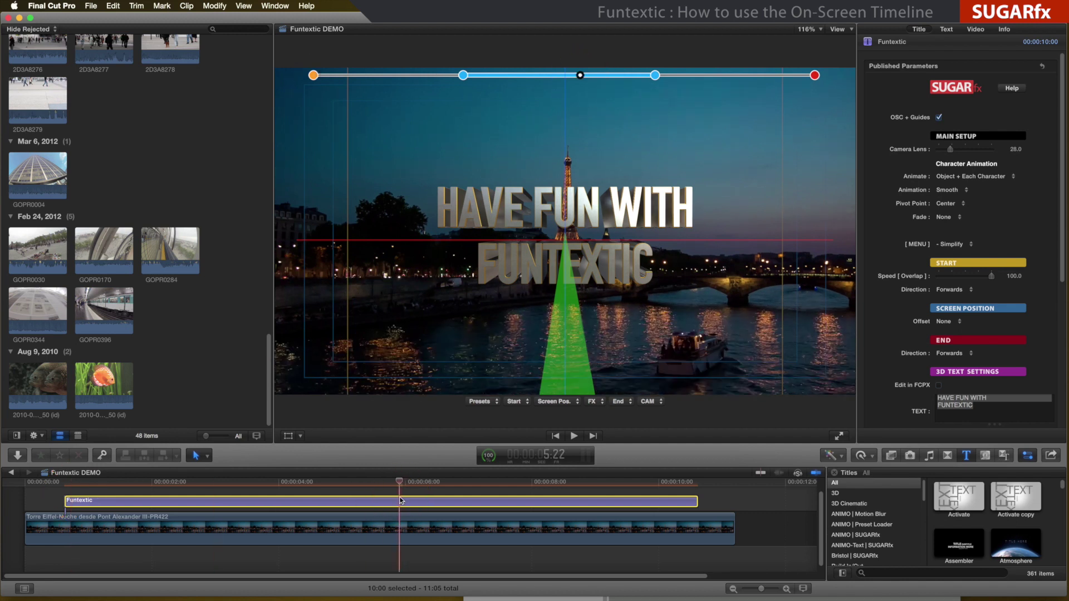
pyautogui.click(634, 504)
pyautogui.click(685, 483)
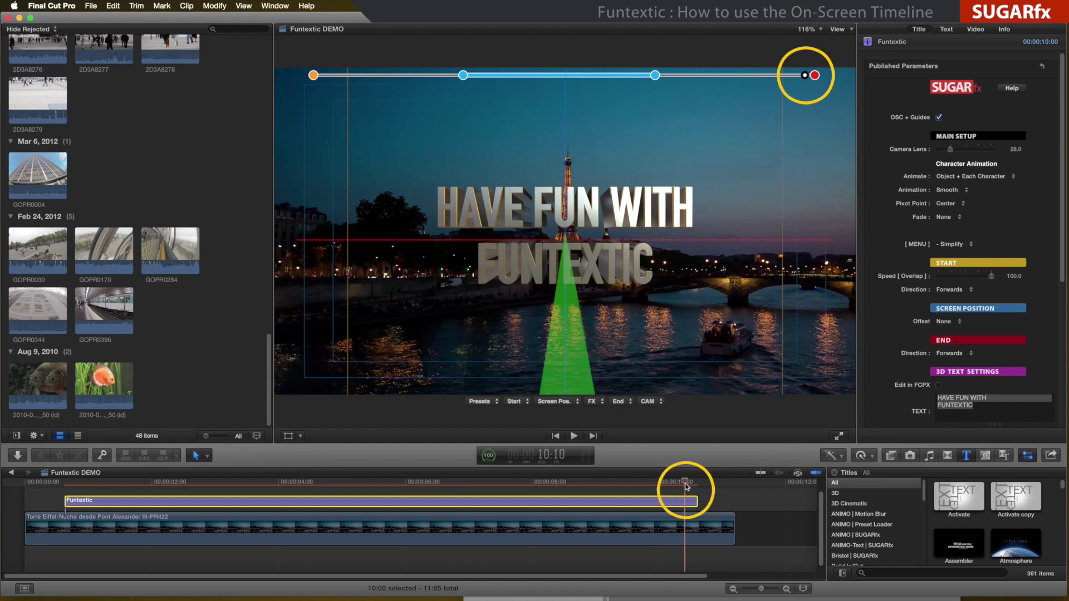
pyautogui.moveTo(685, 486); pyautogui.dragTo(689, 486)
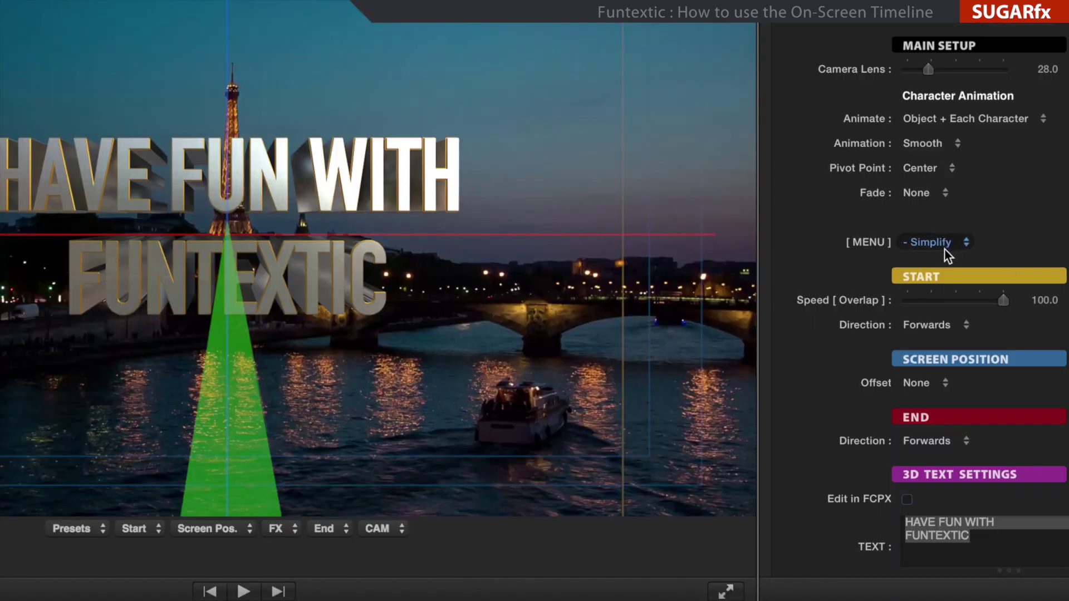
# Display the End parameters of the Funtextic title, including its position and rotation controls
pyautogui.click(942, 239)
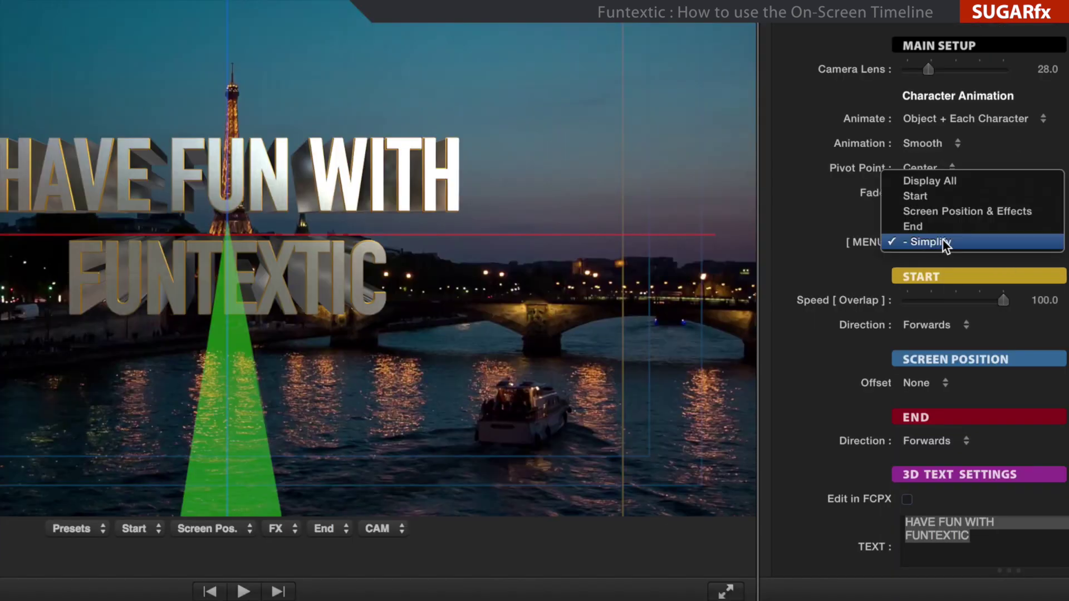
pyautogui.click(918, 224)
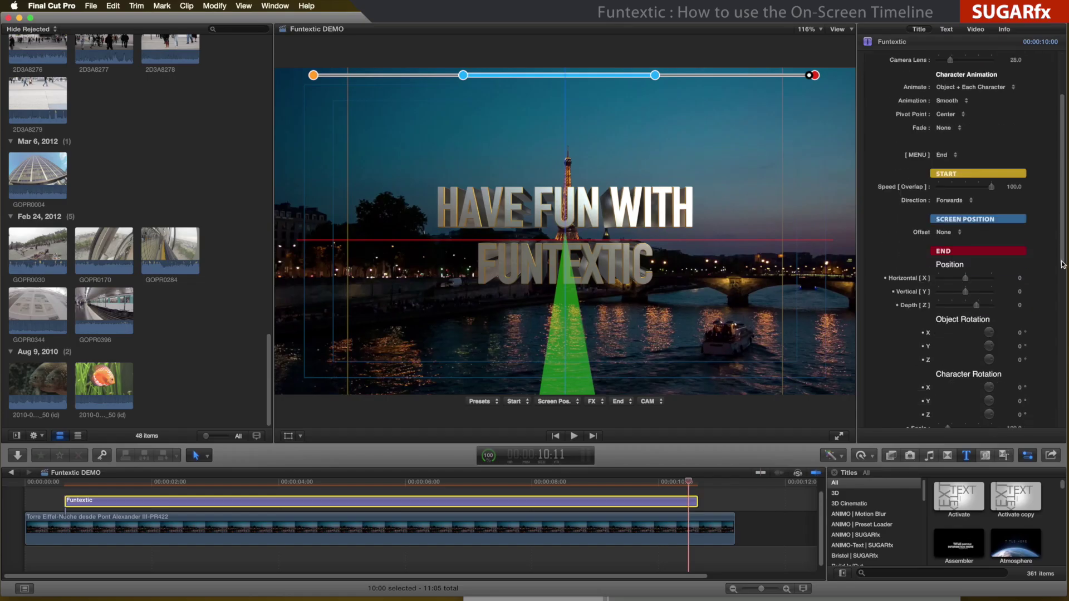
pyautogui.scroll(-5, 1062, 265)
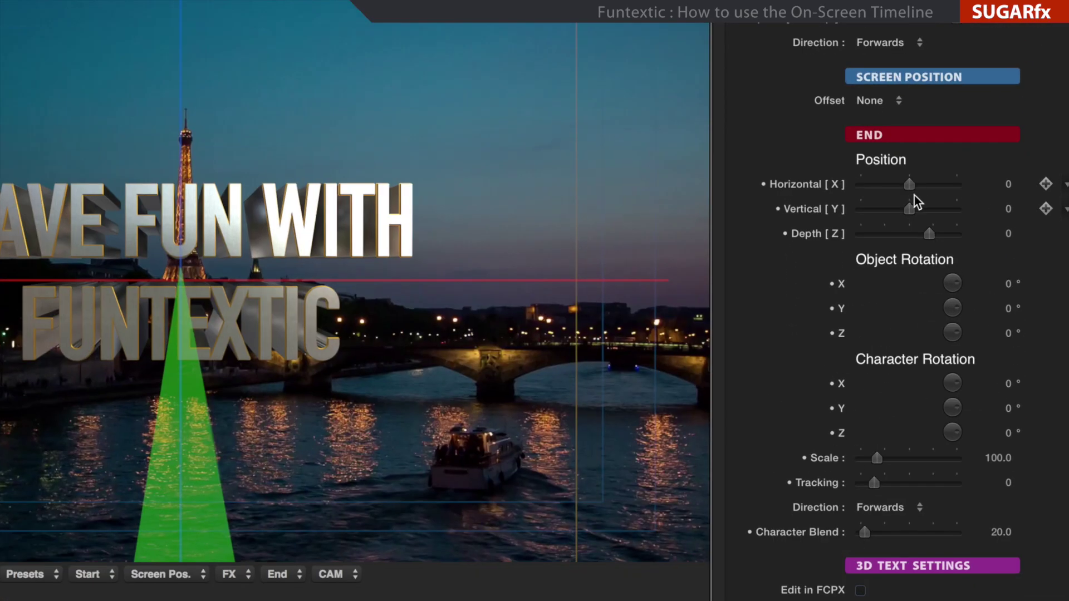
pyautogui.moveTo(909, 184); pyautogui.dragTo(909, 185)
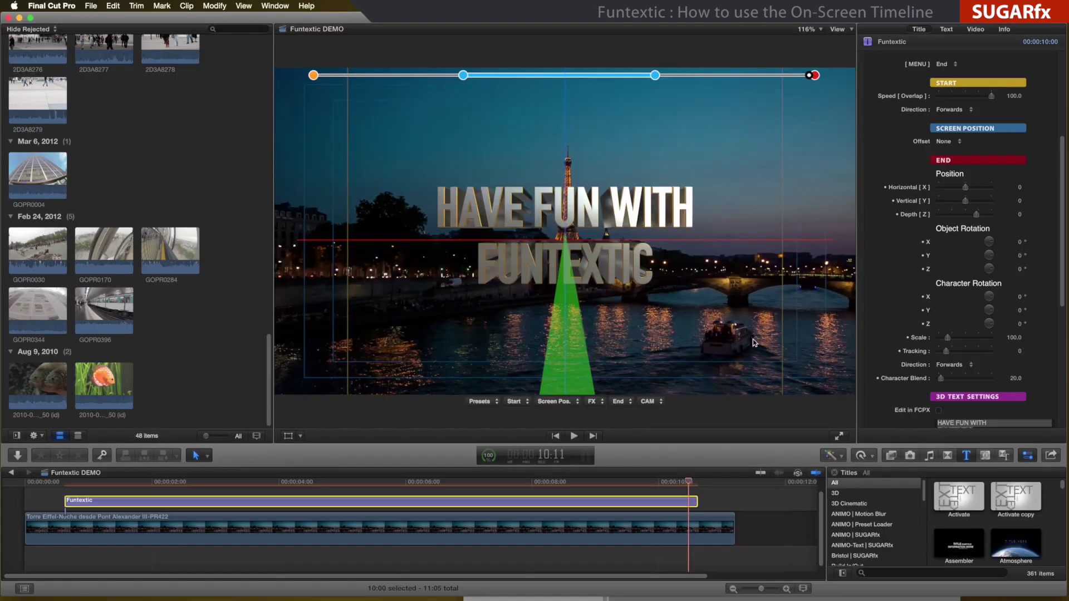
# Set the End position's Horizontal X to 817 and check the text with the playhead at 3:03 and 10:11
pyautogui.moveTo(688, 482); pyautogui.dragTo(225, 505)
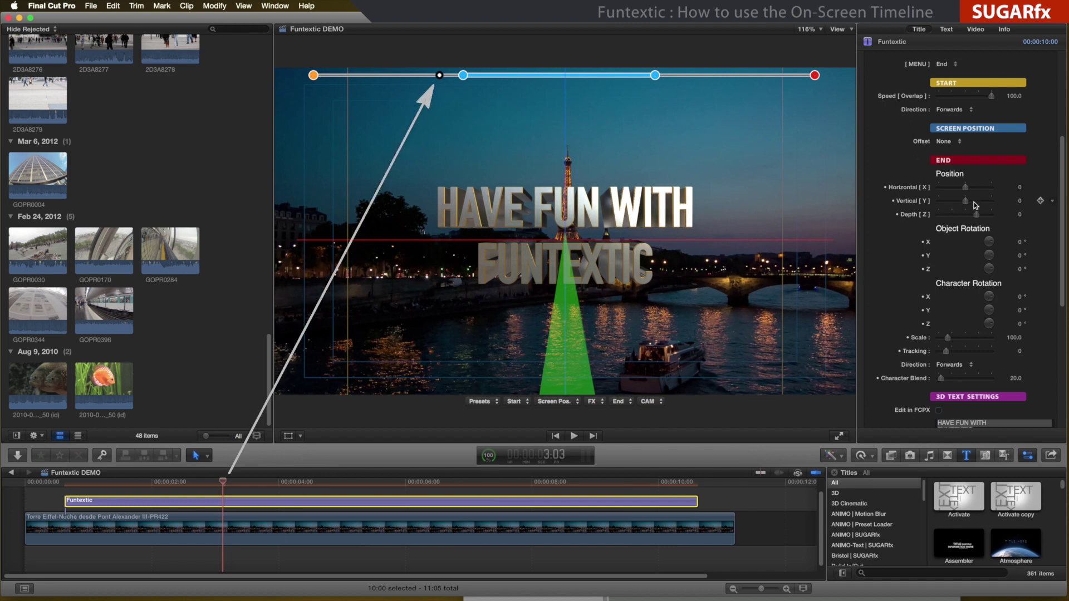
pyautogui.moveTo(967, 189)
pyautogui.moveTo(967, 189); pyautogui.dragTo(969, 191)
pyautogui.moveTo(225, 482); pyautogui.dragTo(690, 481)
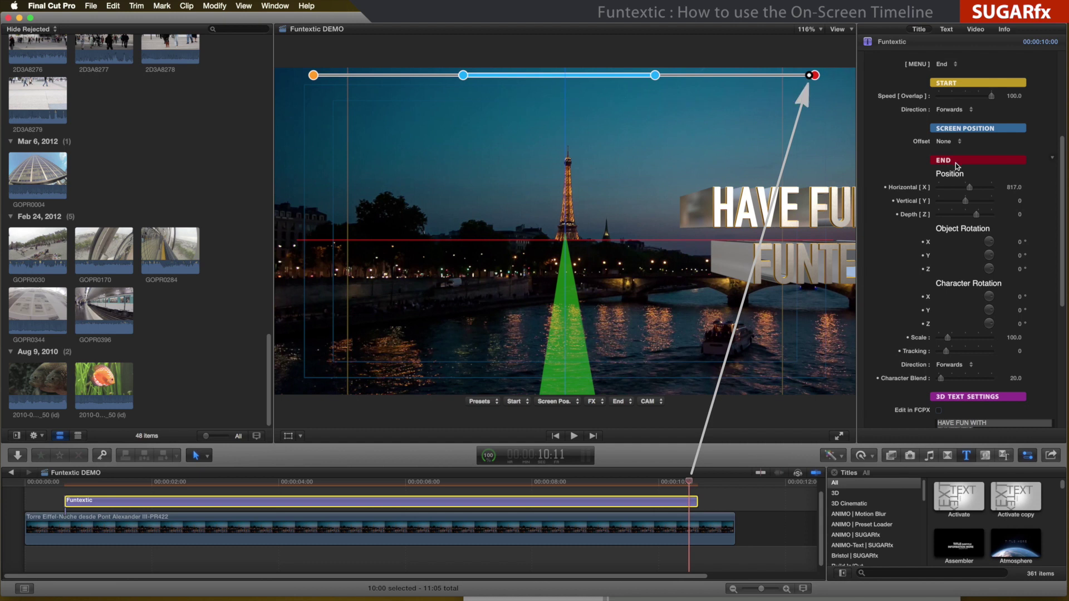
# Move the playhead to 5:15 and display the title's Screen Position & Effects parameters
pyautogui.moveTo(689, 481); pyautogui.dragTo(383, 490)
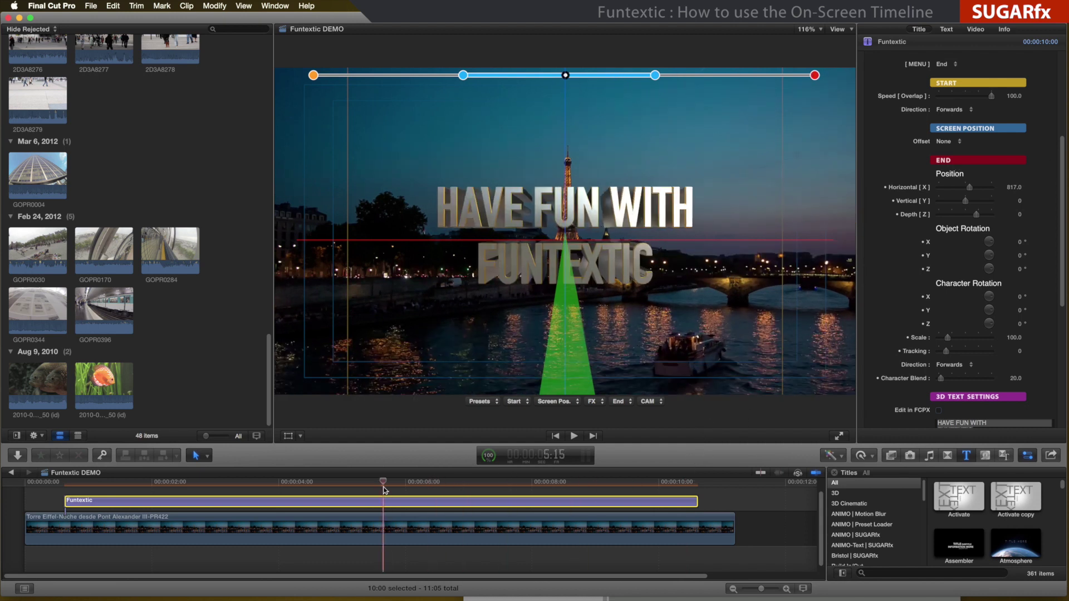
pyautogui.scroll(3, 953, 122)
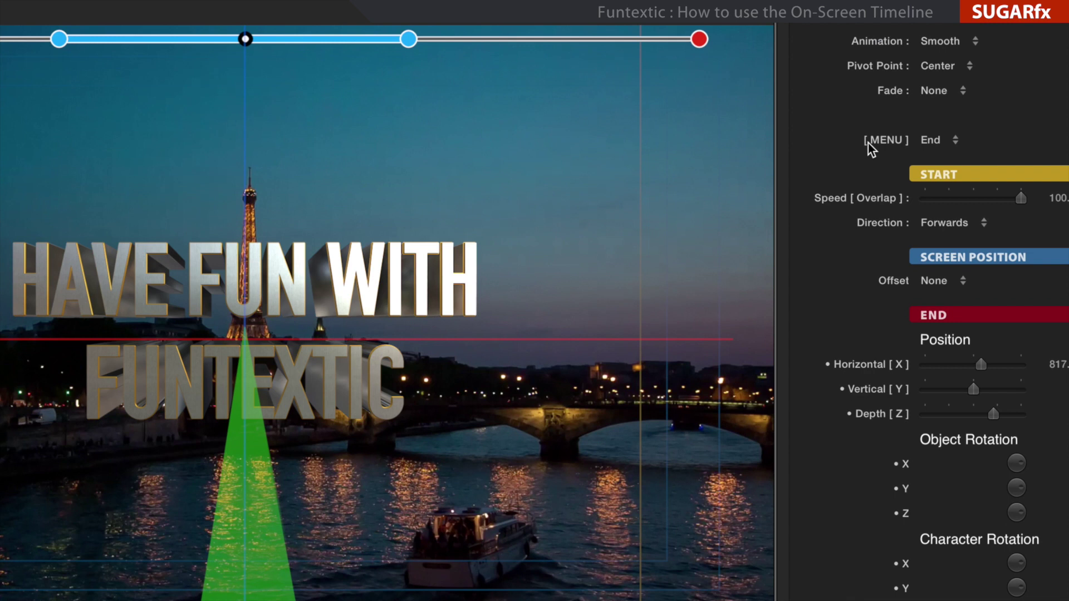
pyautogui.click(933, 141)
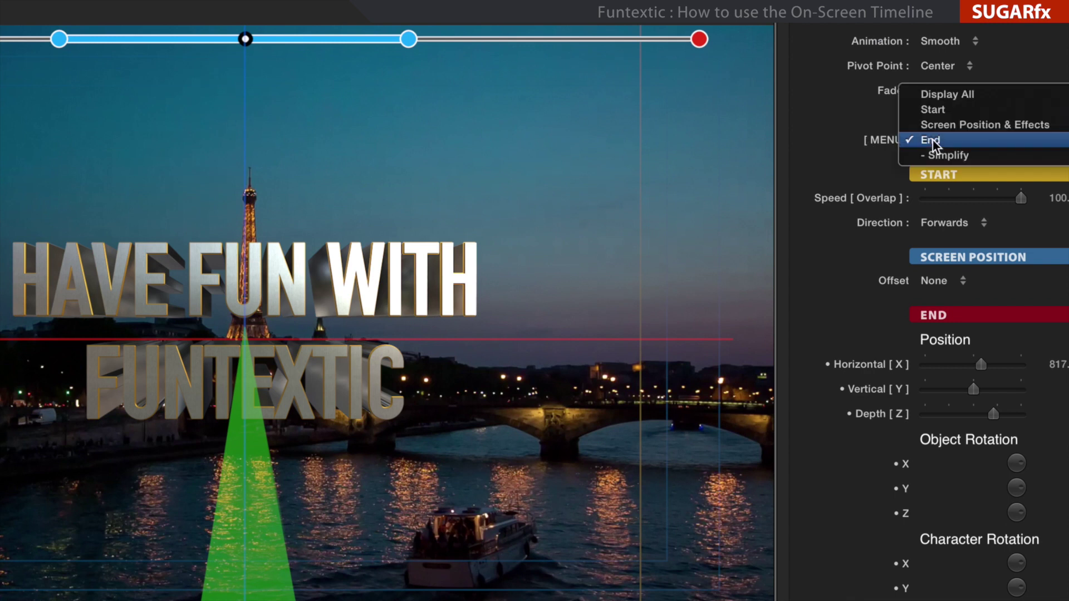
pyautogui.click(987, 124)
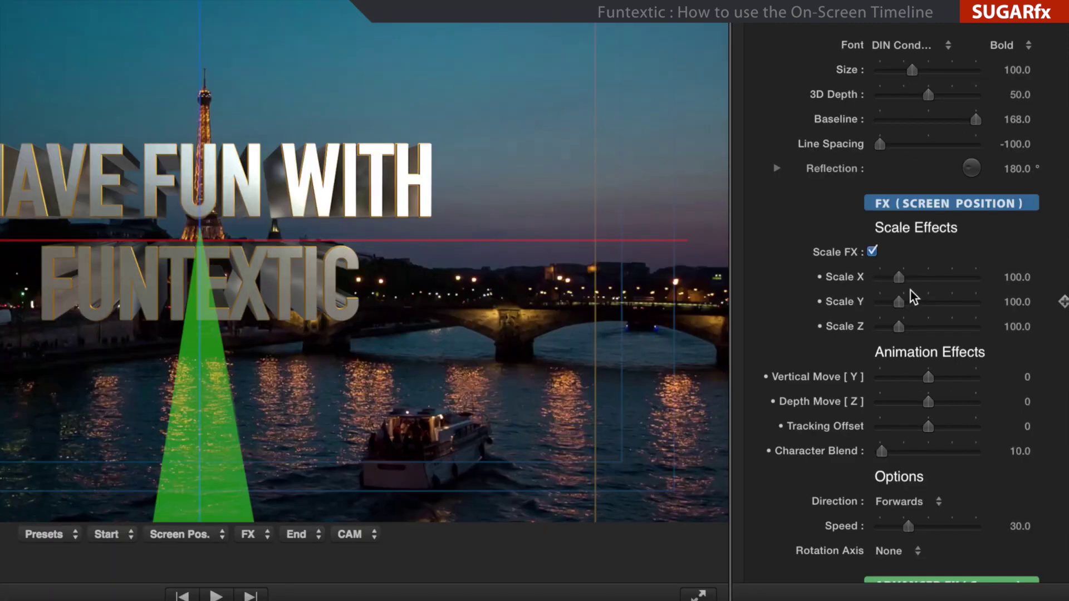
pyautogui.moveTo(904, 279); pyautogui.dragTo(905, 306)
pyautogui.scroll(15, 901, 305)
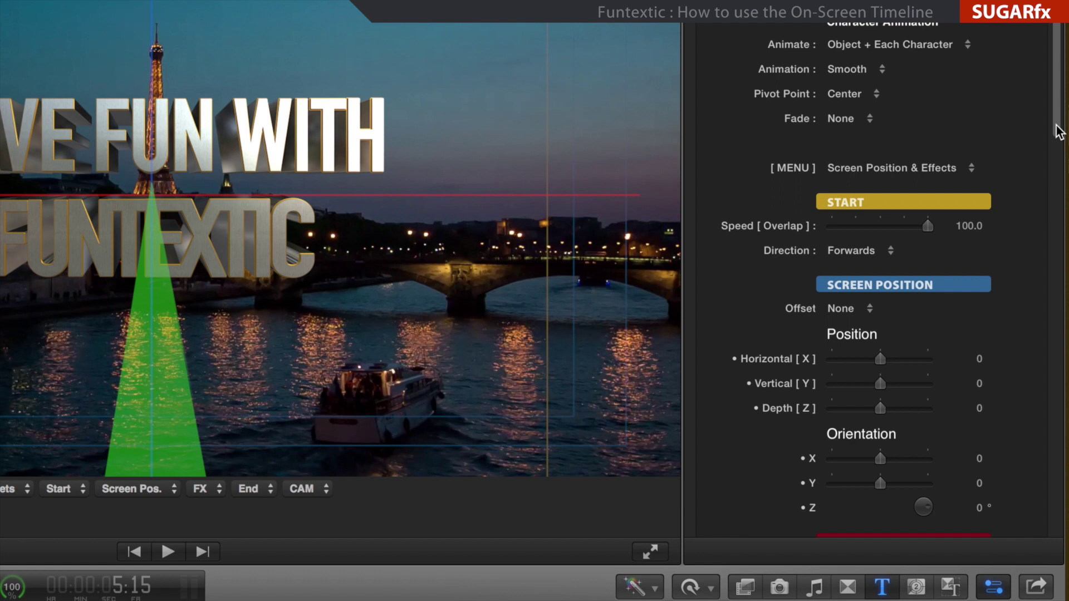
# Set the Screen Position's Horizontal X to 242, its Orientation X to 0.12 and its Orientation Z to 55°
pyautogui.scroll(-4, 957, 212)
pyautogui.moveTo(926, 215); pyautogui.dragTo(926, 217)
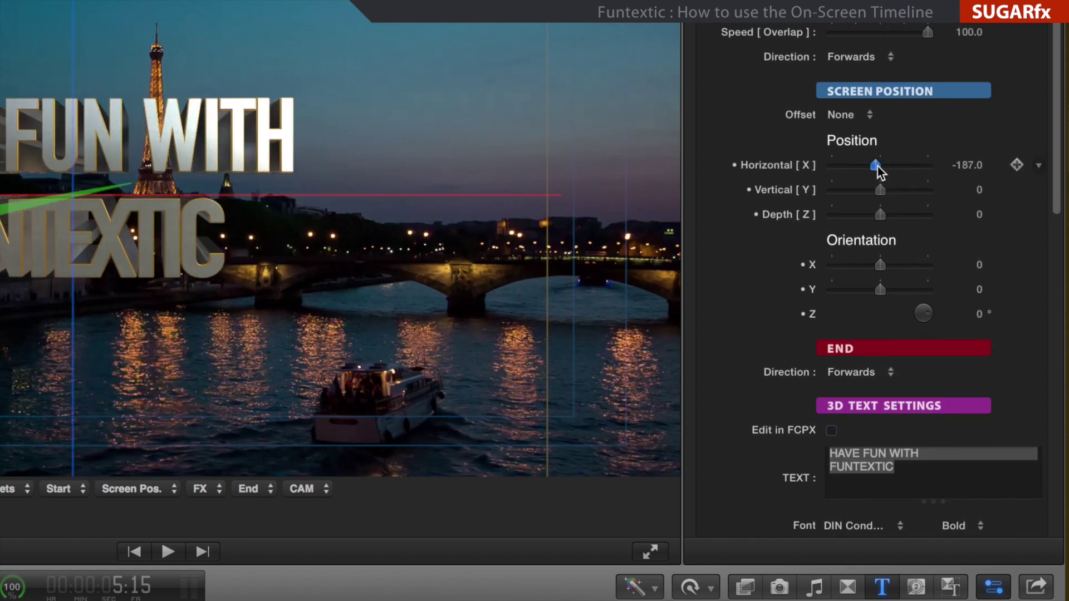
pyautogui.moveTo(876, 170); pyautogui.dragTo(885, 167)
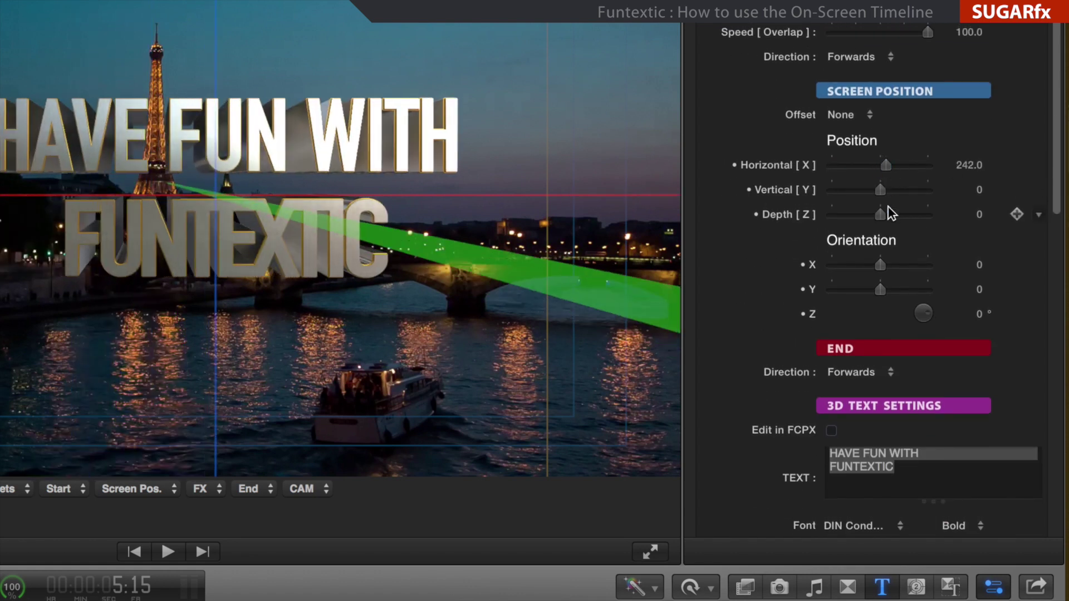
pyautogui.moveTo(880, 214); pyautogui.dragTo(880, 217)
pyautogui.moveTo(885, 269); pyautogui.dragTo(886, 269)
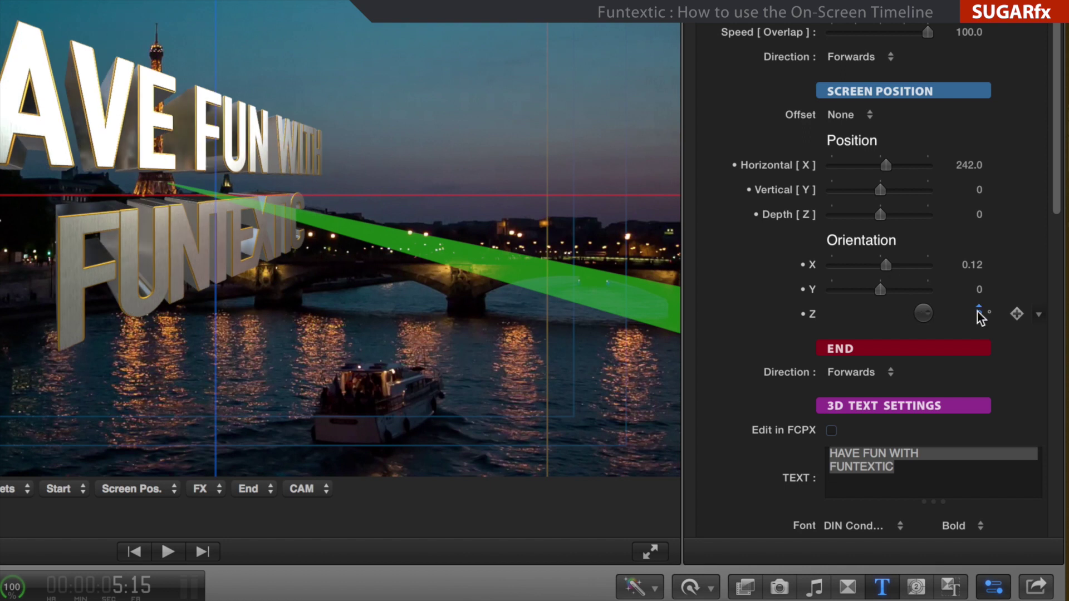
pyautogui.moveTo(977, 312); pyautogui.dragTo(979, 312)
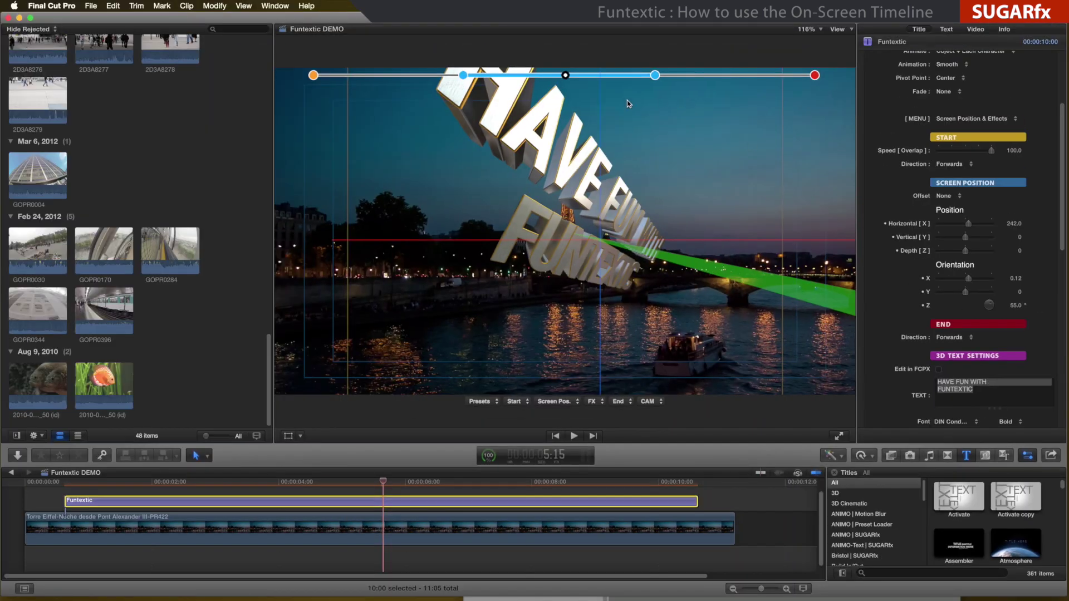
# Move the playhead back into the title's opening section, to 1:09, to view the text's incoming animation
pyautogui.moveTo(268, 482); pyautogui.dragTo(85, 487)
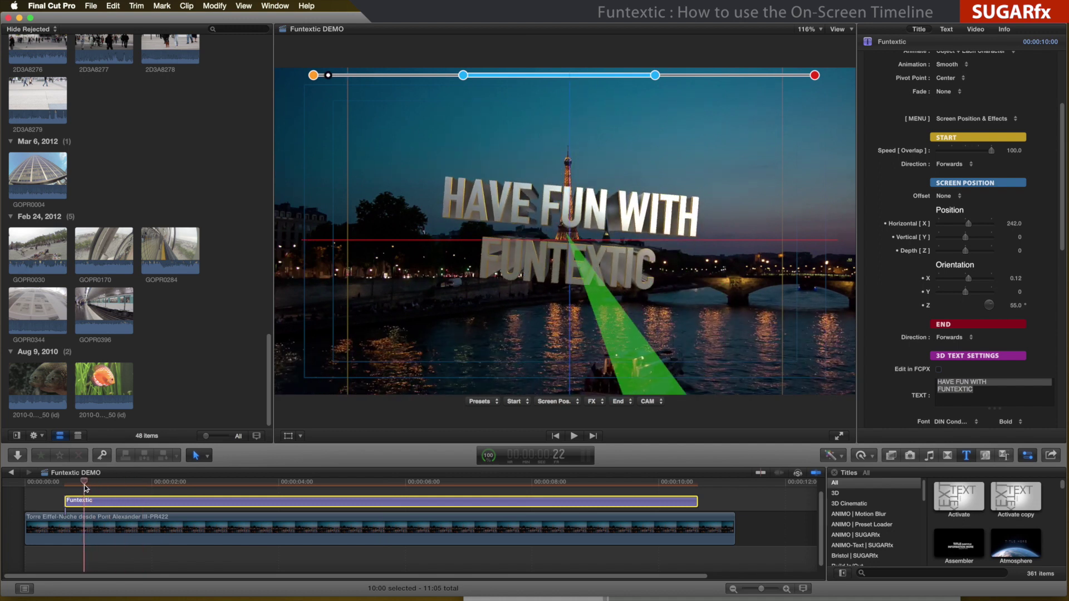
pyautogui.hotkey('shift', 'Right')
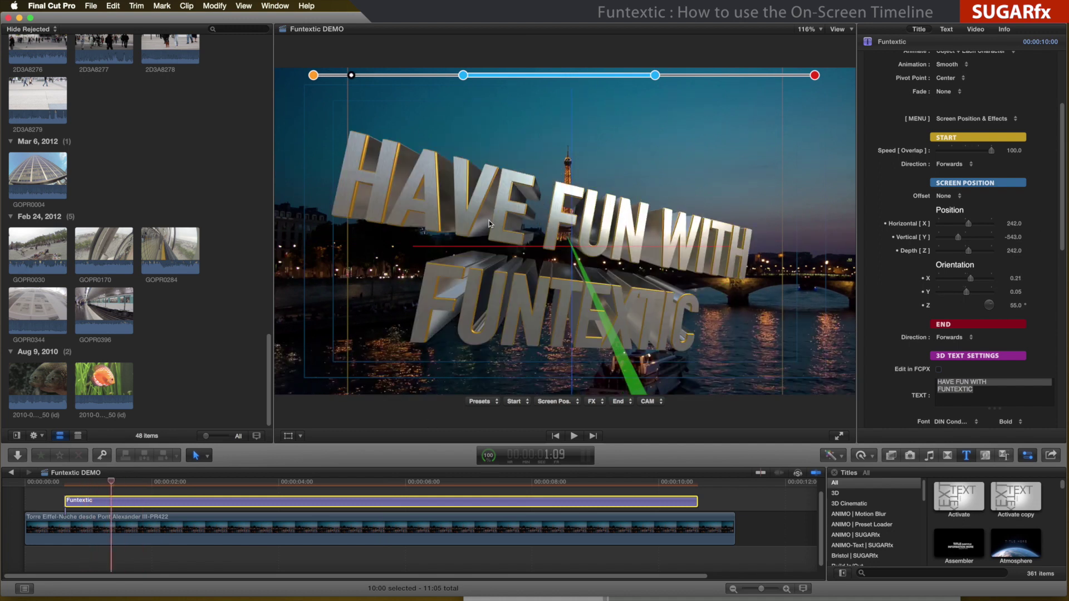